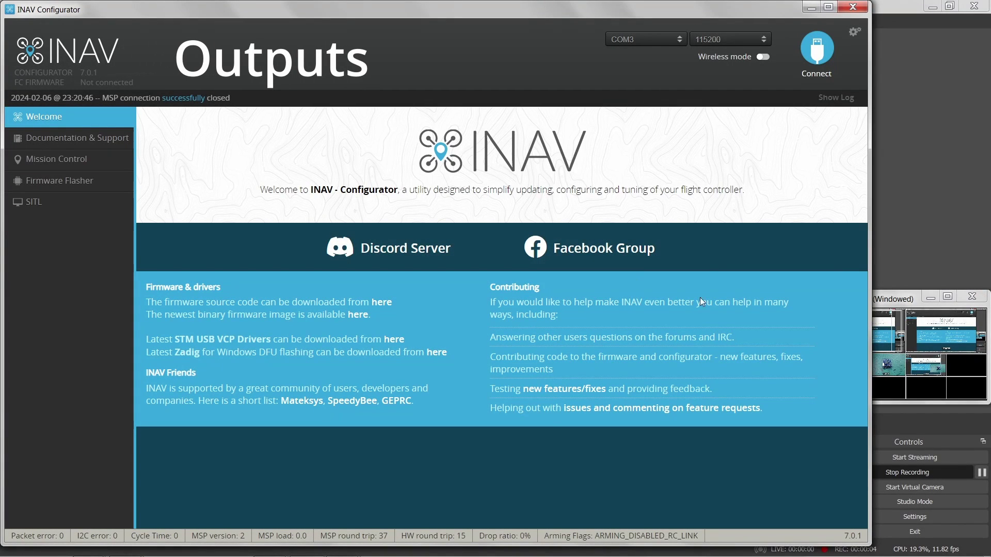
Step: Connect to the flight controller and go to the Outputs configuration page
{"action": "left_click", "coordinate": [819, 60]}
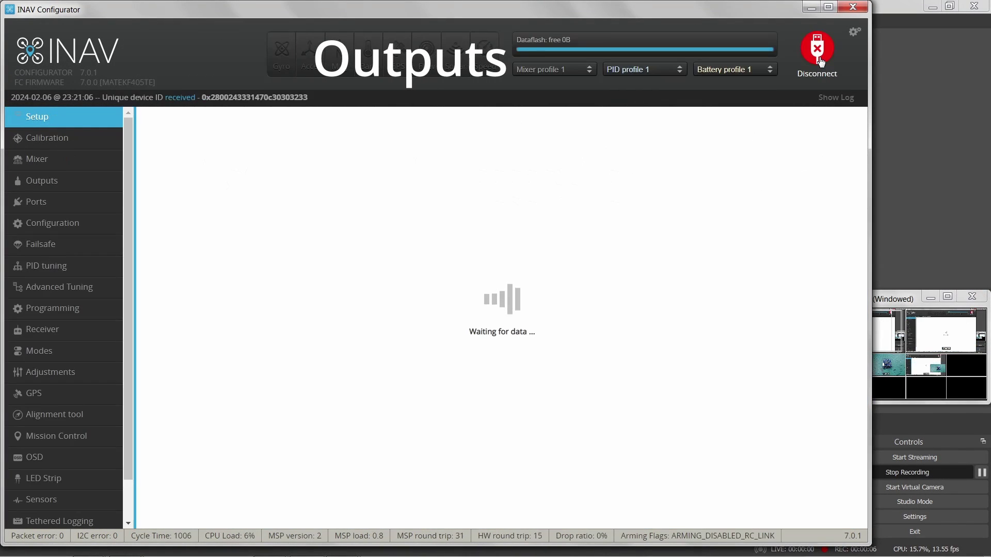
{"action": "left_click", "coordinate": [67, 186]}
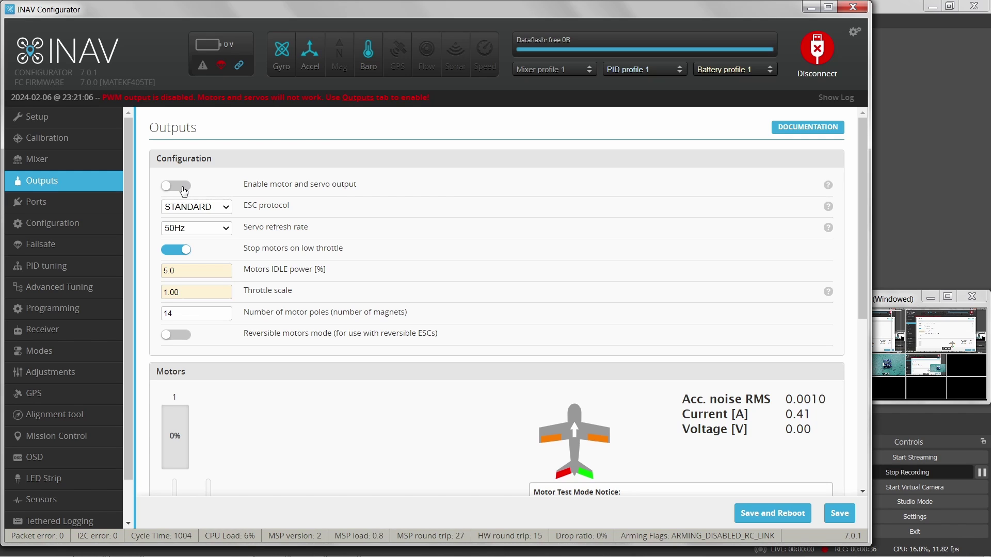
Step: Switch on the 'Enable motor and servo output' toggle
{"action": "left_click", "coordinate": [183, 191]}
{"action": "left_click", "coordinate": [225, 208]}
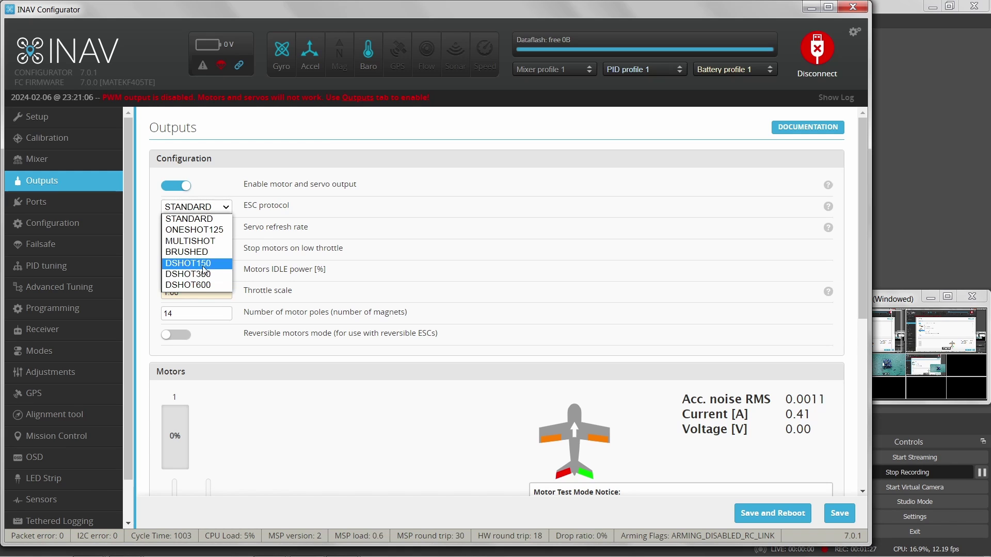
{"action": "left_click", "coordinate": [213, 219]}
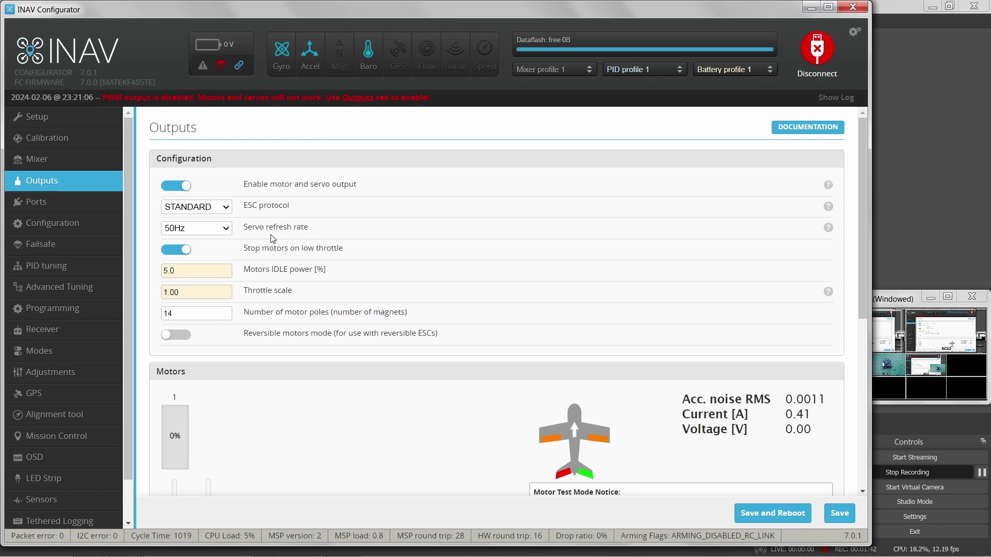
{"action": "left_click", "coordinate": [224, 230]}
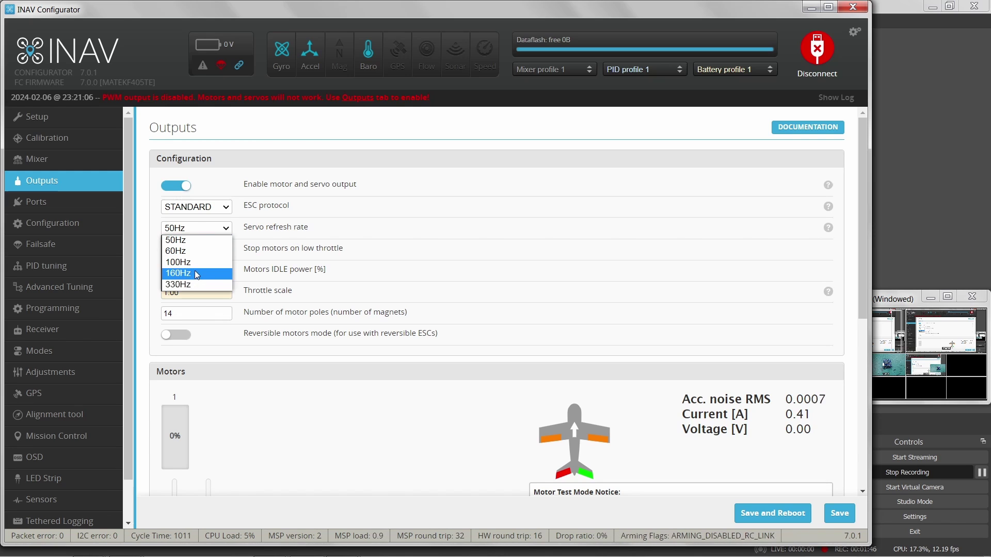
{"action": "left_click", "coordinate": [219, 237]}
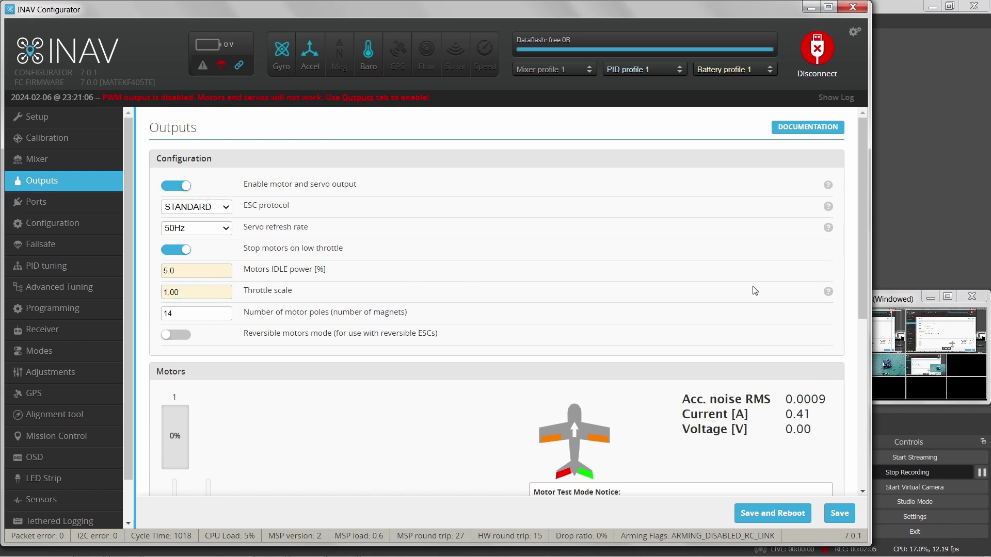
Step: Bring up the help note for the Throttle scale setting
{"action": "mouse_move", "coordinate": [829, 293]}
Step: Show the Application Options dialog, then dismiss it to return to Outputs
{"action": "left_click", "coordinate": [855, 33]}
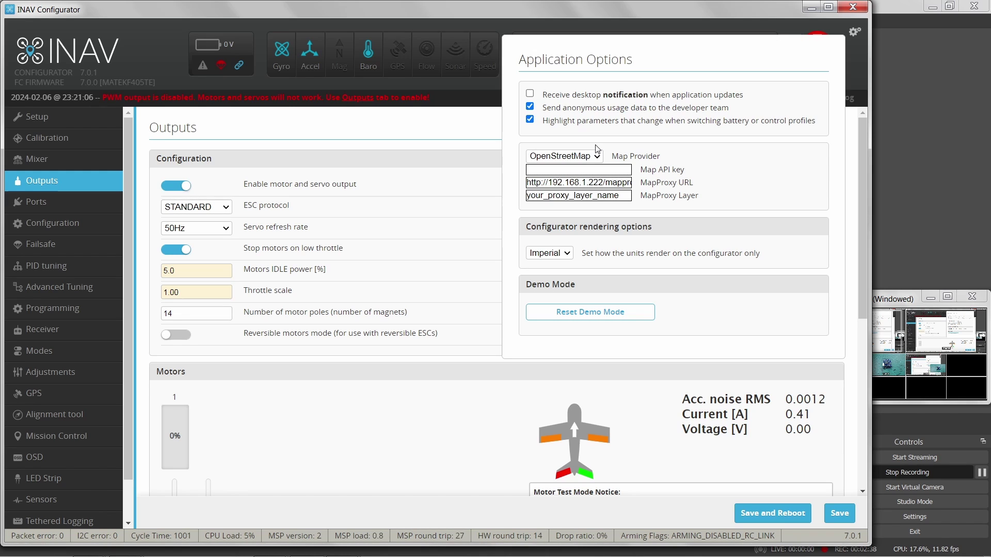
{"action": "left_click", "coordinate": [855, 31]}
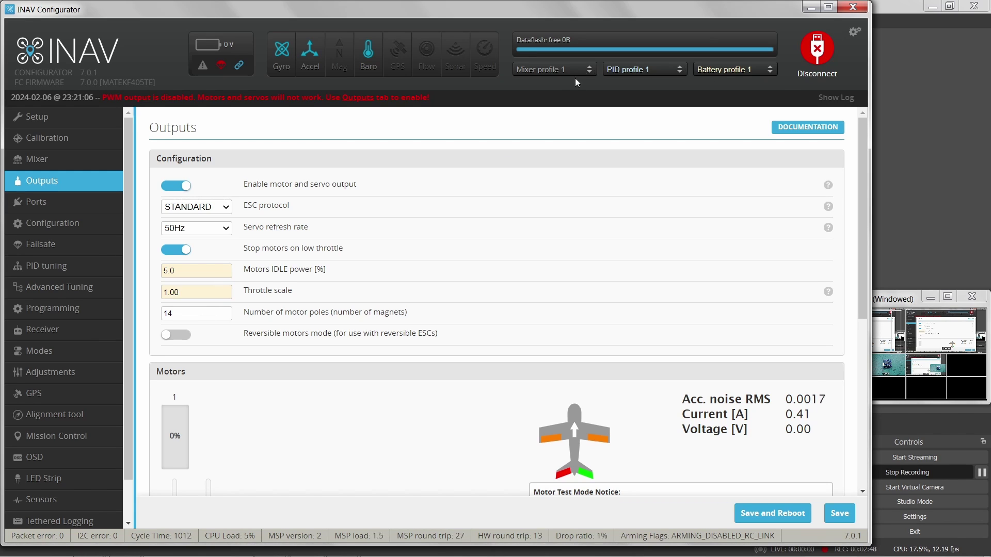
{"action": "left_click", "coordinate": [586, 69]}
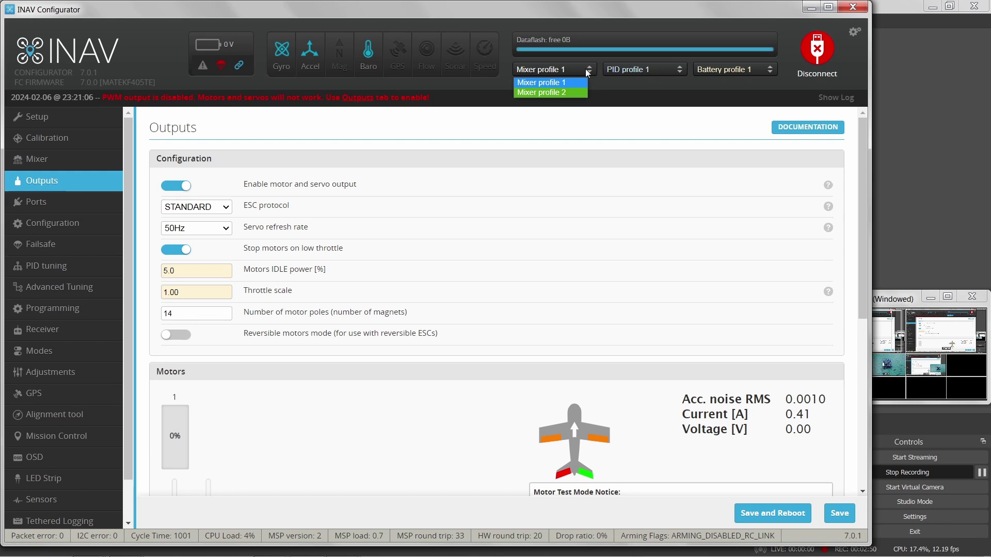
{"action": "left_click", "coordinate": [674, 73]}
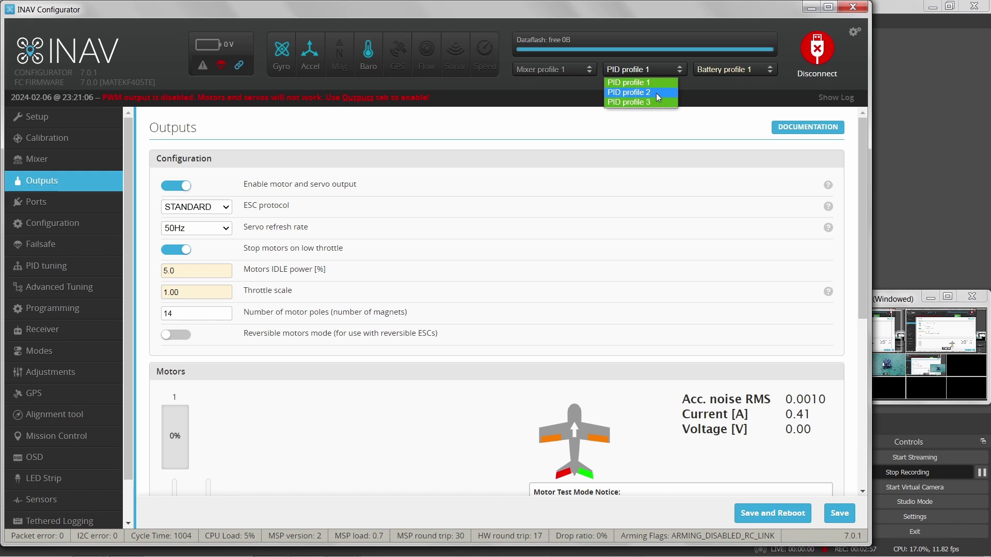
{"action": "left_click", "coordinate": [767, 70]}
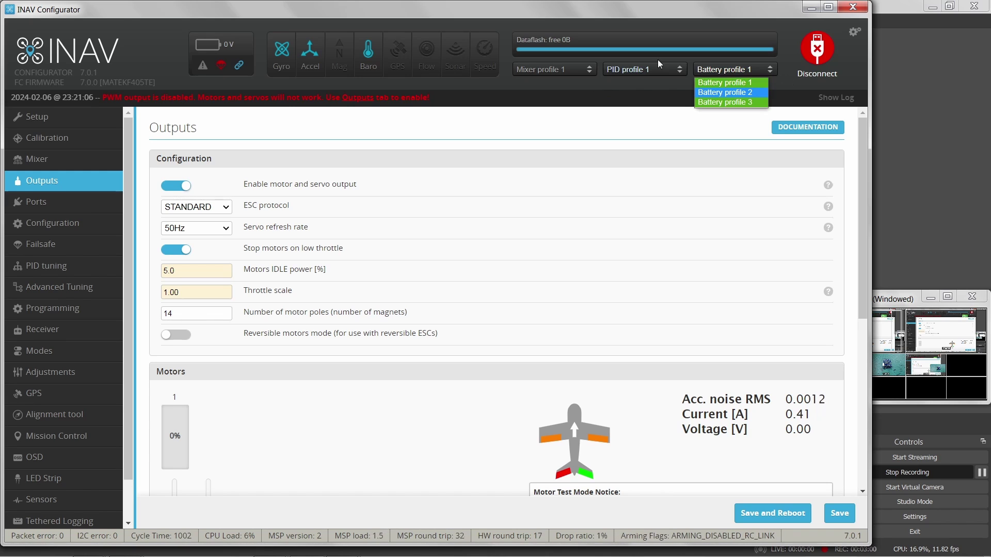
{"action": "left_click", "coordinate": [587, 78]}
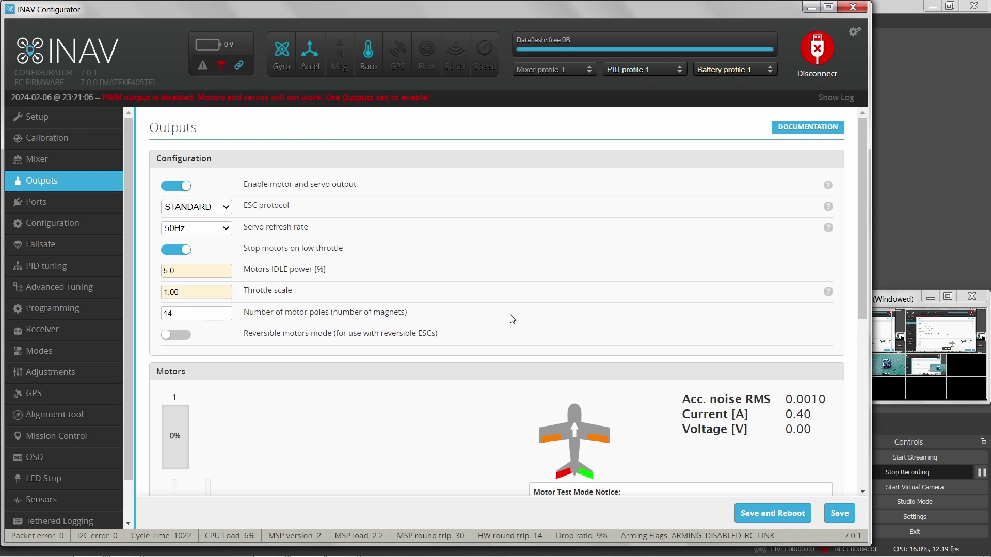
Step: Scroll the Outputs page down to the Motors section and Motor Test Mode Notice
{"action": "scroll", "coordinate": [511, 320], "scroll_direction": "down", "scroll_amount": 2}
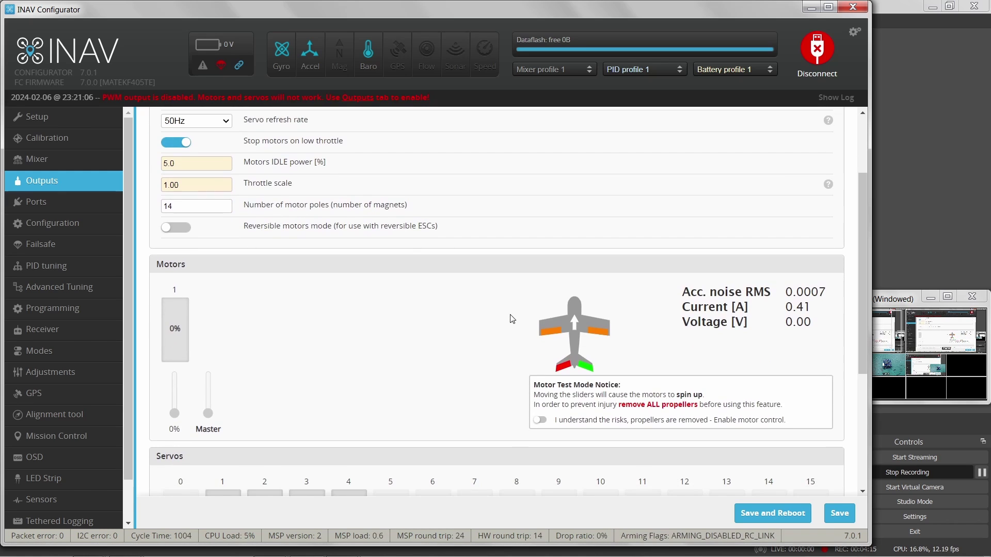
{"action": "scroll", "coordinate": [511, 318], "scroll_direction": "down", "scroll_amount": 2}
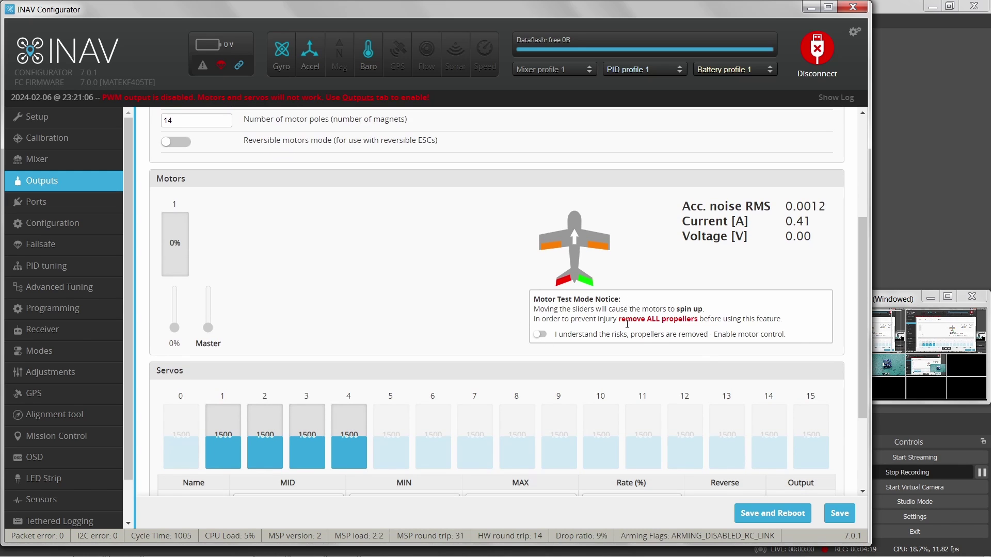
{"action": "scroll", "coordinate": [315, 233], "scroll_direction": "up", "scroll_amount": 5}
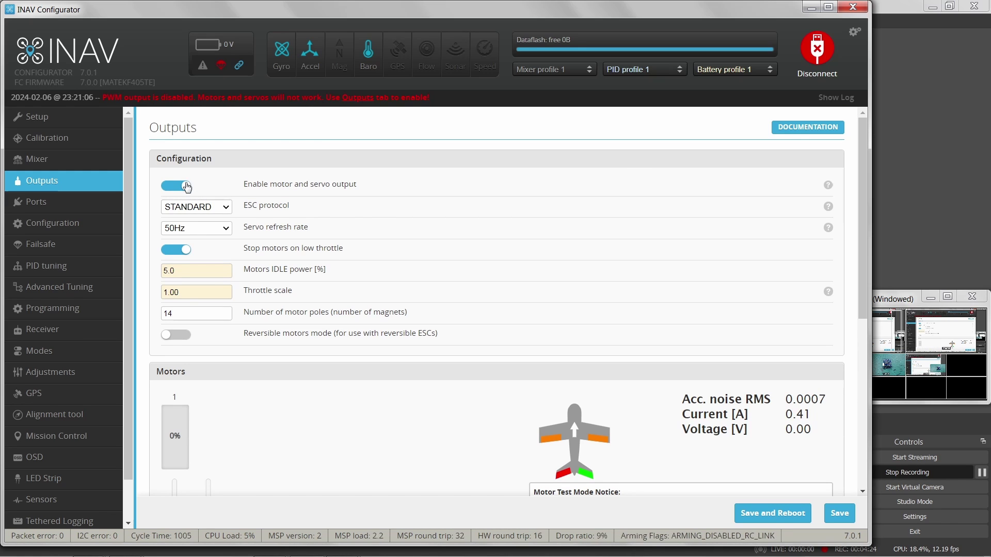
{"action": "scroll", "coordinate": [478, 461], "scroll_direction": "down", "scroll_amount": 1}
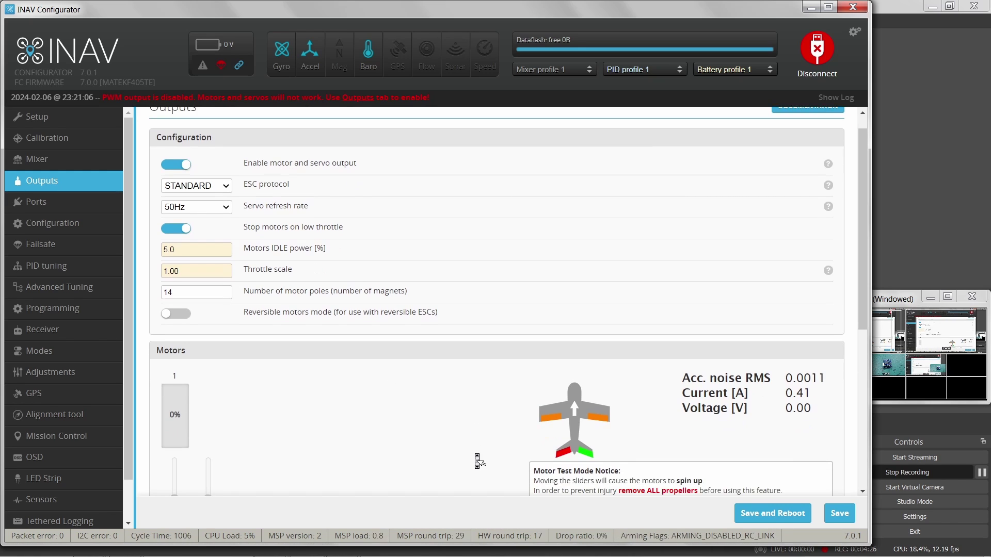
{"action": "scroll", "coordinate": [477, 461], "scroll_direction": "down", "scroll_amount": 3}
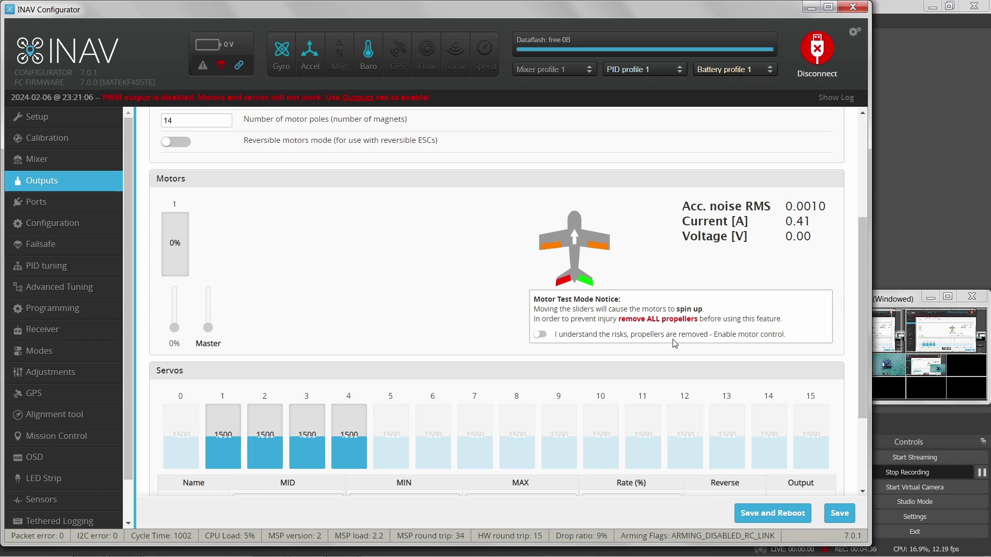
Step: Accept the risk to enable motor test control, spin motor 1 up, then bring it near zero
{"action": "left_click", "coordinate": [542, 336]}
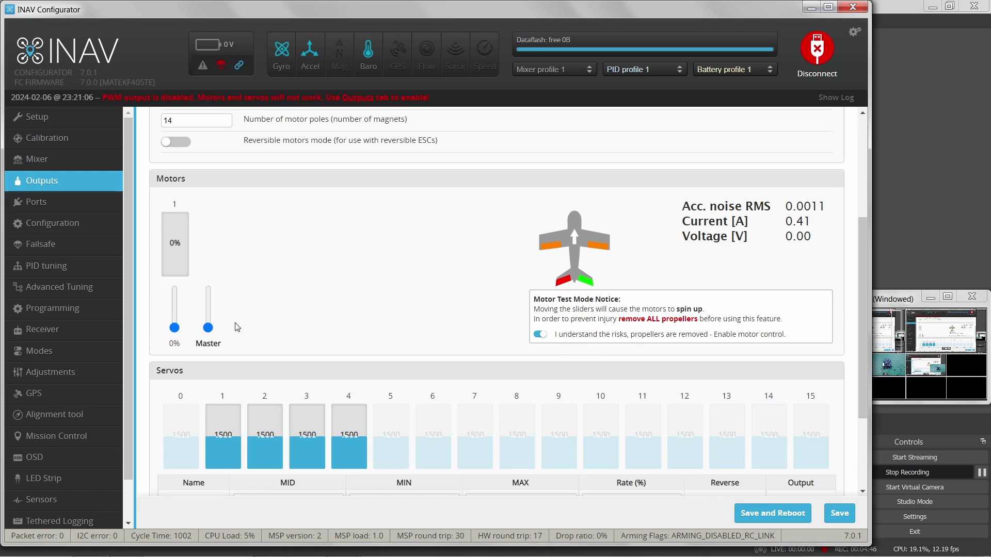
{"action": "left_click_drag", "start_coordinate": [208, 328], "coordinate": [208, 293]}
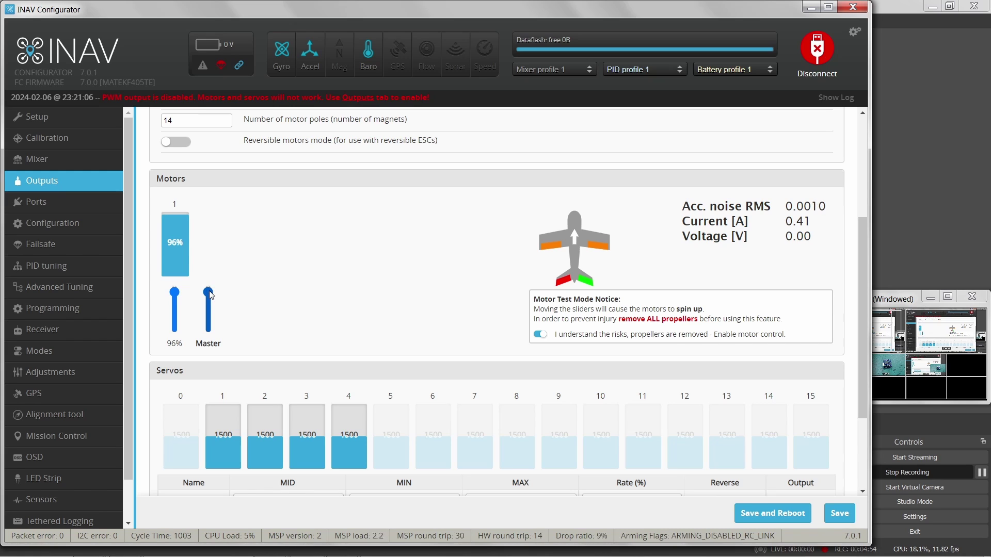
{"action": "left_click_drag", "start_coordinate": [211, 297], "coordinate": [209, 341]}
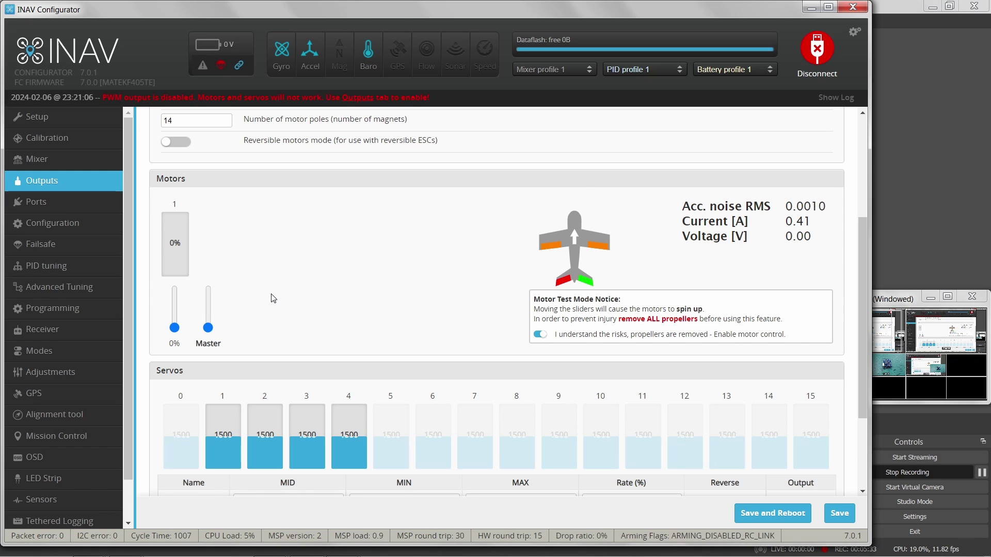
Step: Spin motor 1 up to 39% throttle on the Master slider, then ease it to 36%
{"action": "scroll", "coordinate": [400, 312], "scroll_direction": "down", "scroll_amount": 2}
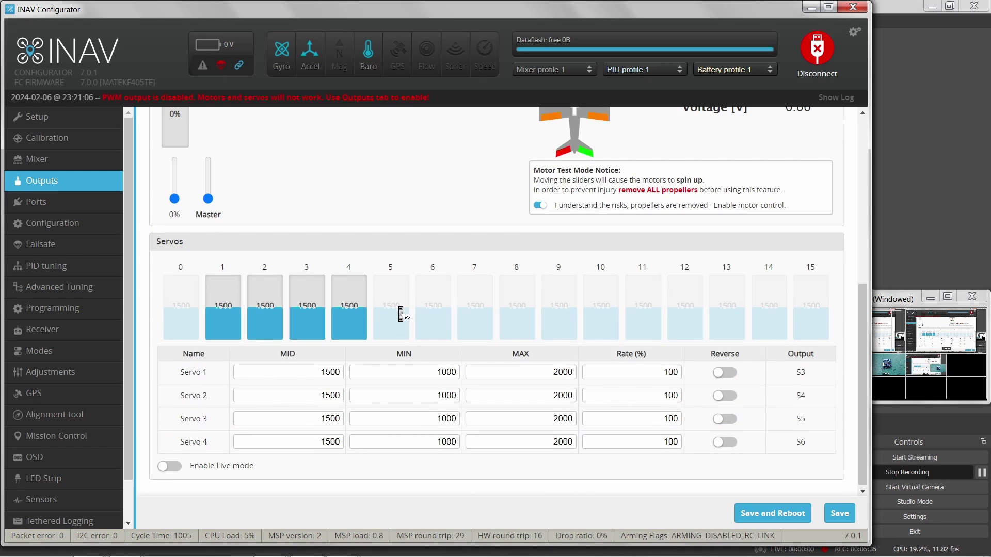
{"action": "scroll", "coordinate": [400, 311], "scroll_direction": "up", "scroll_amount": 1}
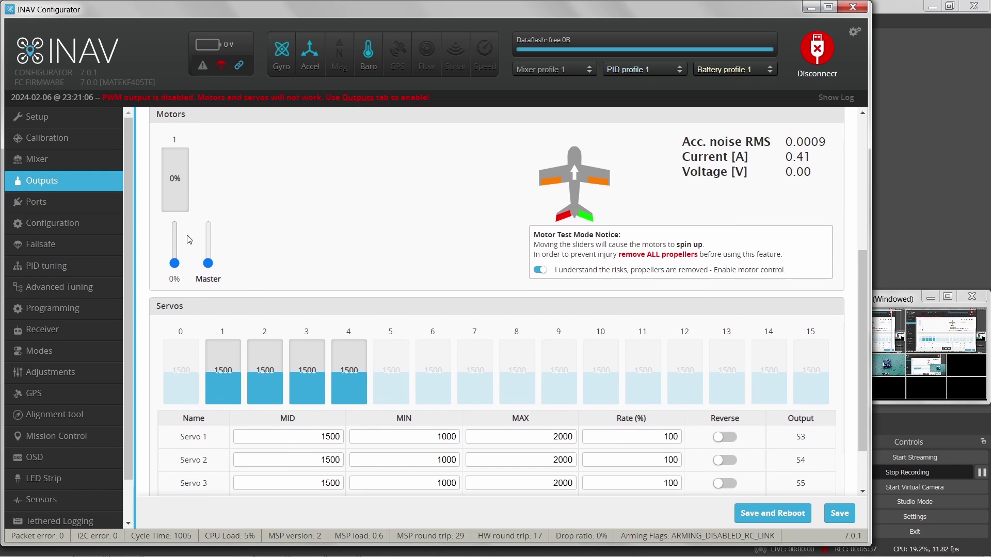
{"action": "left_click_drag", "start_coordinate": [205, 266], "coordinate": [211, 253]}
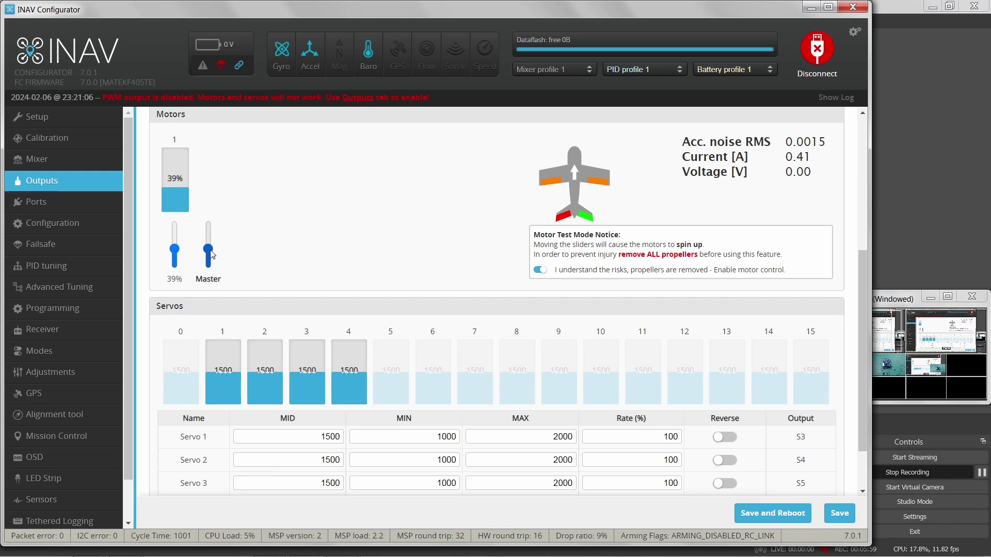
{"action": "left_click_drag", "start_coordinate": [211, 254], "coordinate": [208, 266]}
{"action": "scroll", "coordinate": [338, 290], "scroll_direction": "down", "scroll_amount": 1}
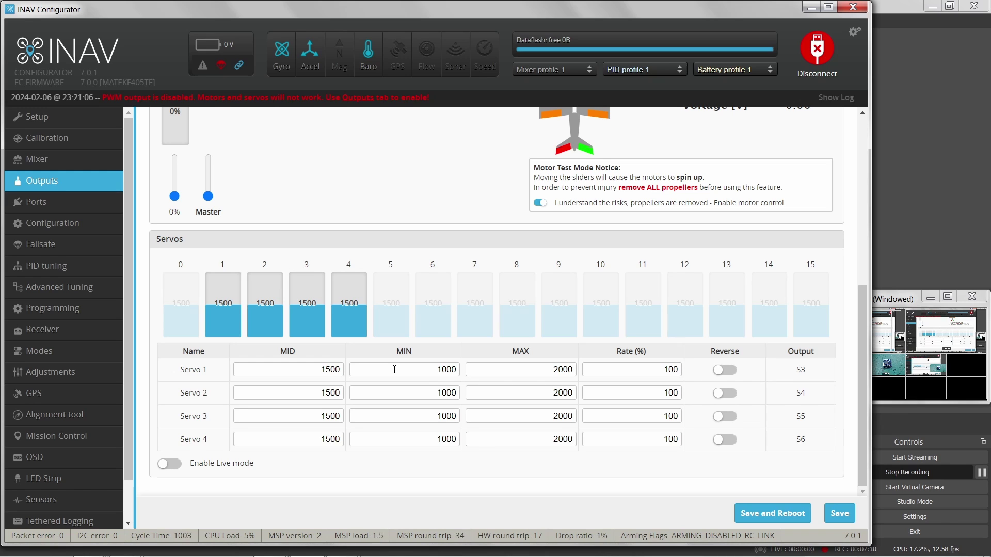
{"action": "left_click", "coordinate": [394, 370]}
{"action": "left_click", "coordinate": [447, 369]}
{"action": "key", "text": "BackSpace"}
{"action": "key", "text": "BackSpace"}
{"action": "type", "text": "9"}
{"action": "left_click", "coordinate": [562, 370]}
{"action": "key", "text": "BackSpace"}
{"action": "type", "text": "1"}
{"action": "left_click", "coordinate": [447, 370]}
{"action": "key", "text": "BackSpace"}
{"action": "type", "text": "10"}
{"action": "left_click", "coordinate": [563, 370]}
{"action": "key", "text": "BackSpace"}
{"action": "type", "text": "0"}
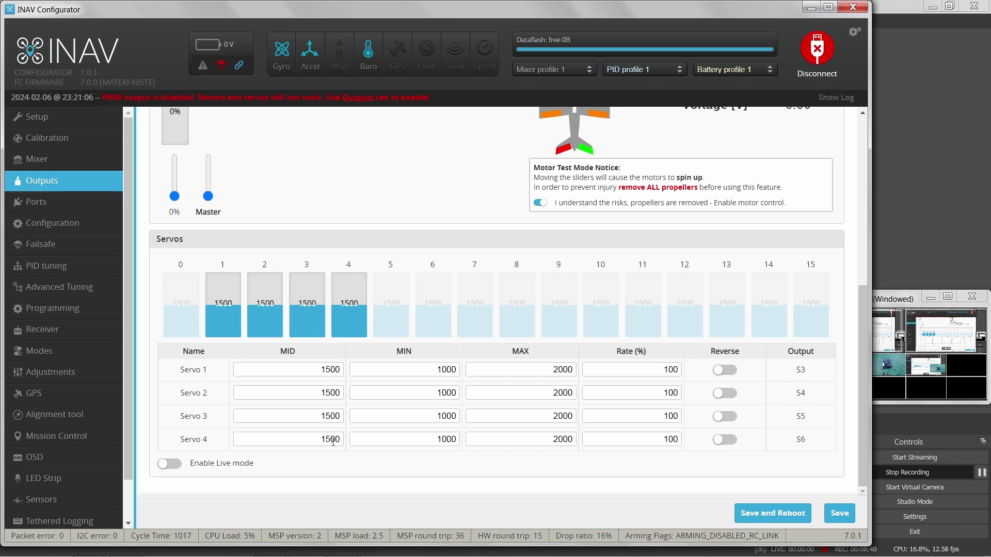
Step: Switch to TextPad and undo the accidental 'servi' text insertion
{"action": "key", "text": "alt+Tab"}
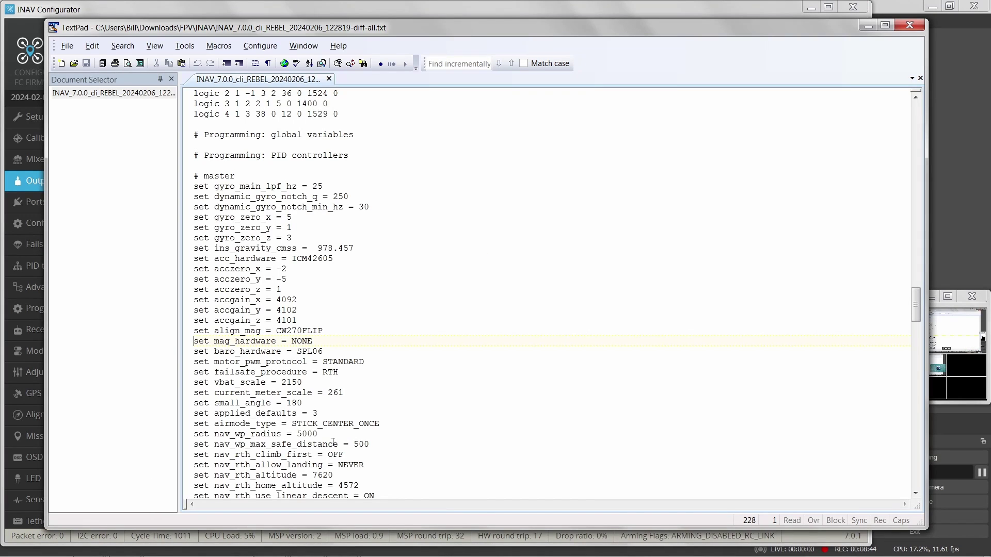
{"action": "key", "text": "ctrl+Right"}
{"action": "type", "text": "servi"}
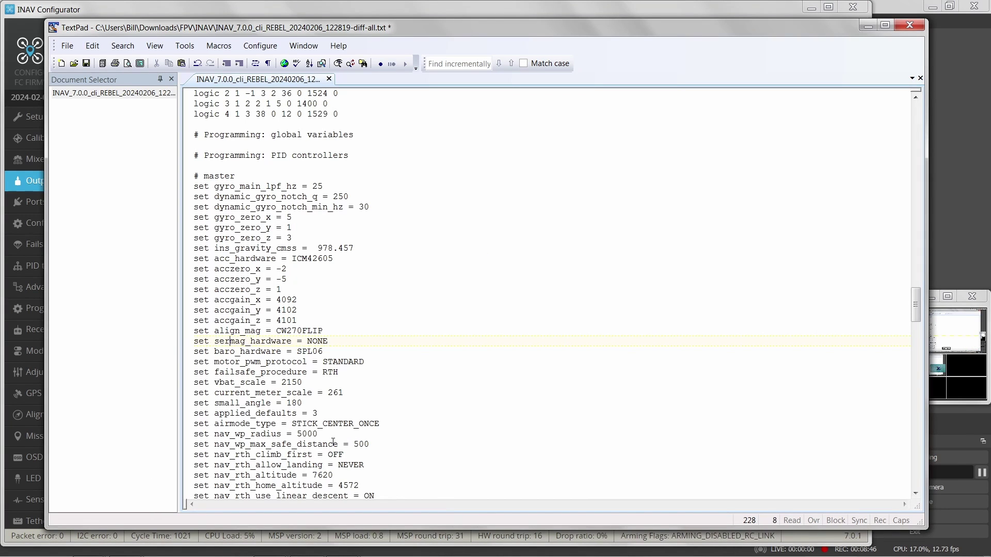
{"action": "key", "text": "ctrl+z"}
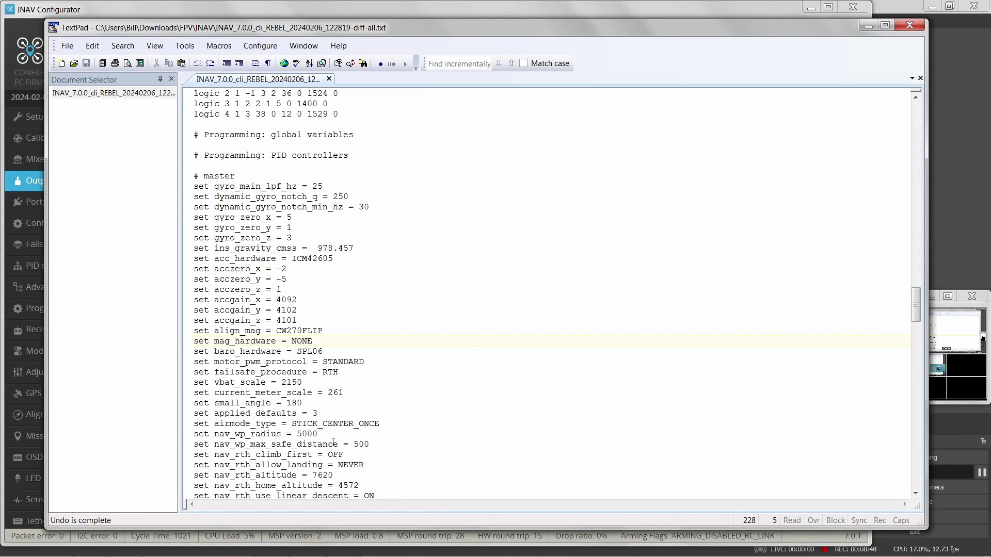
Step: Search the diff file for 'servo' to reach the Outputs [servo] block
{"action": "key", "text": "ctrl+f"}
{"action": "type", "text": "sevo"}
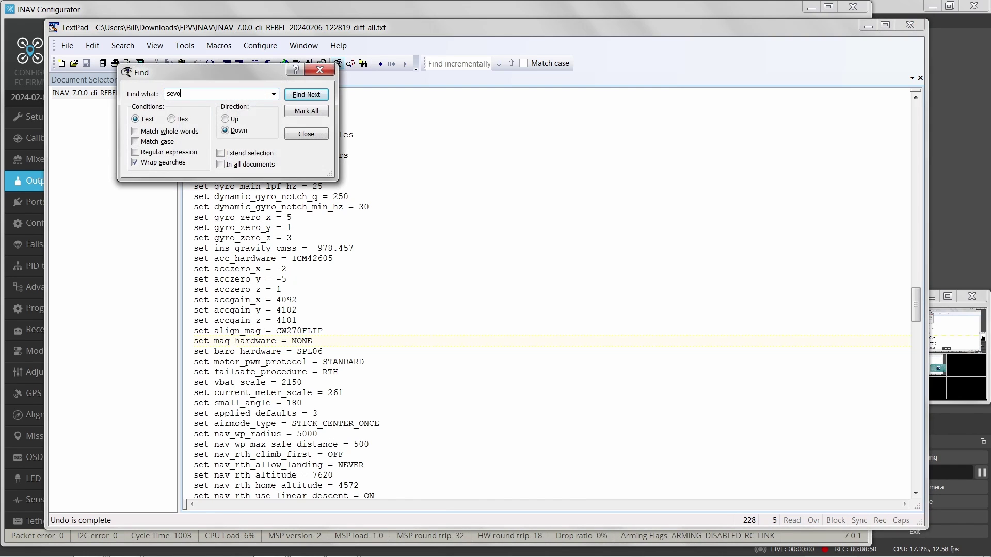
{"action": "key", "text": "BackSpace"}
{"action": "key", "text": "BackSpace"}
{"action": "type", "text": "rvo"}
{"action": "key", "text": "Return"}
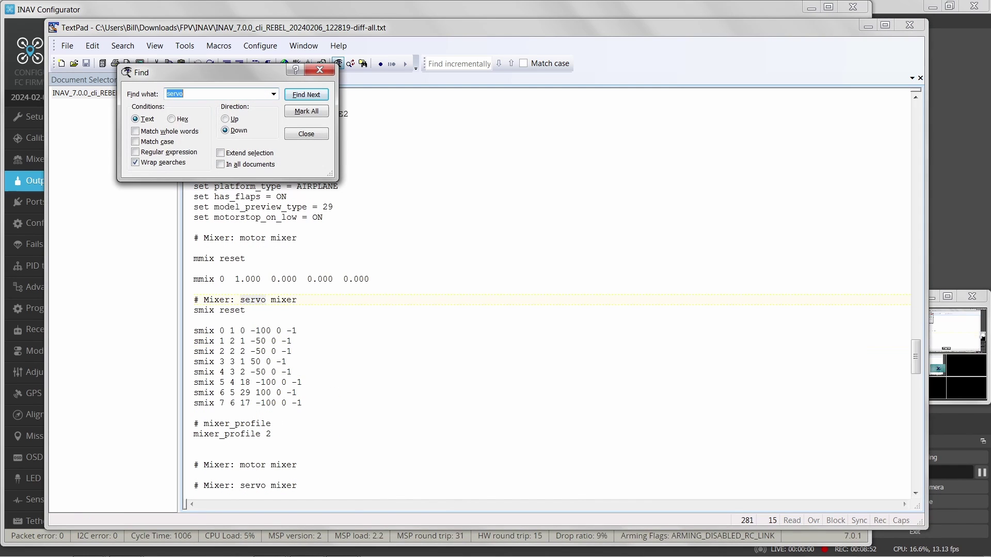
{"action": "key", "text": "Return"}
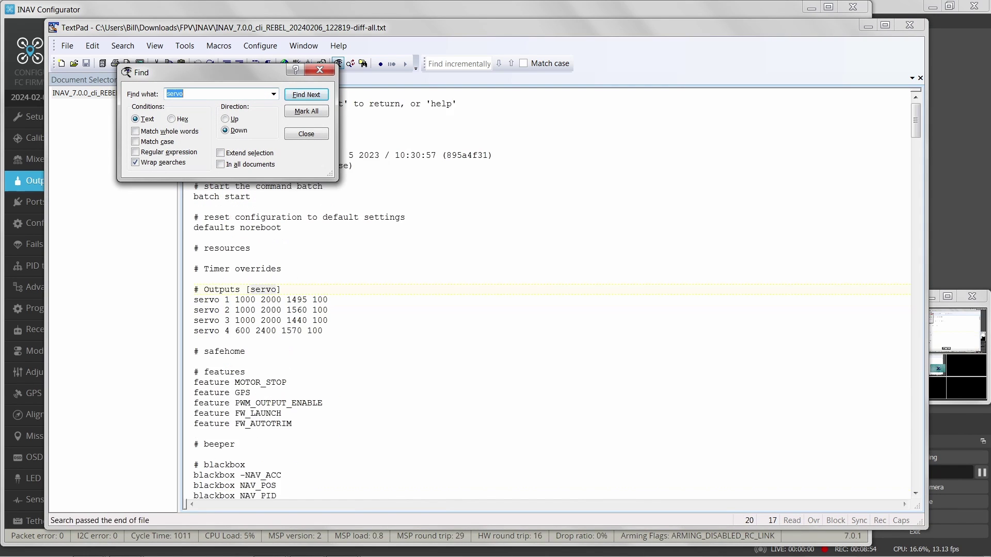
{"action": "key", "text": "Escape"}
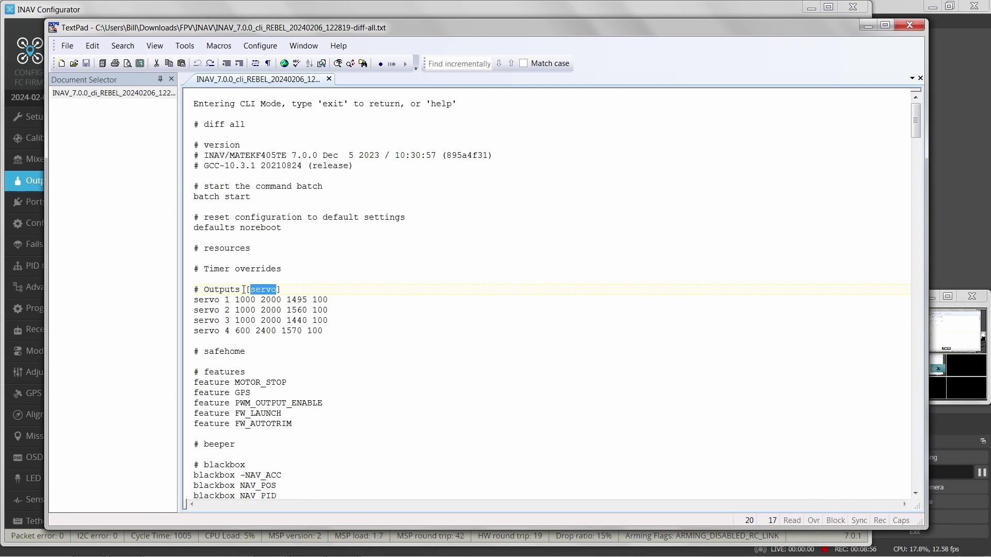
Step: Back in INAV Configurator, enter Servo 4 MIN 600, MAX 2400 and MID 1570
{"action": "key", "text": "alt+Tab"}
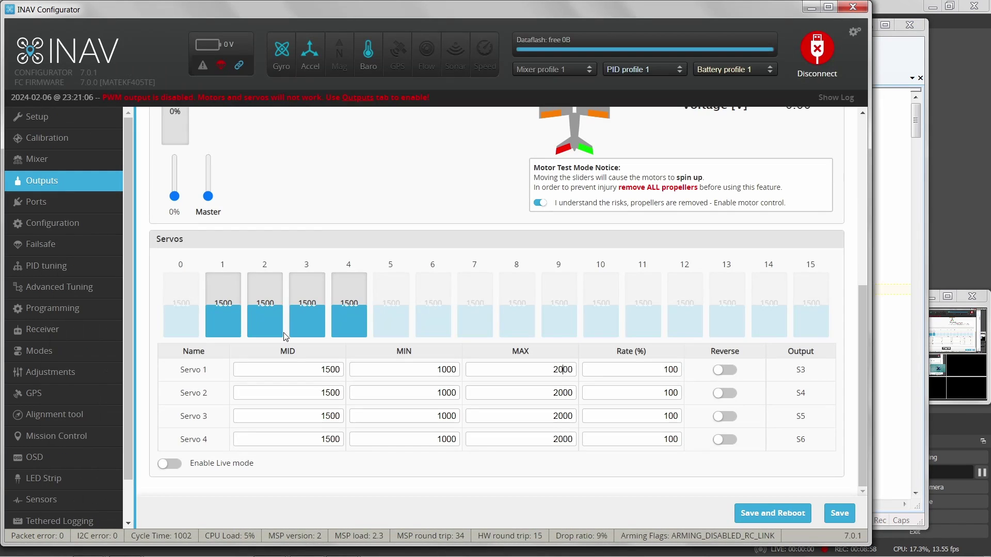
{"action": "left_click", "coordinate": [452, 439]}
{"action": "key", "text": "BackSpace"}
{"action": "key", "text": "BackSpace"}
{"action": "key", "text": "BackSpace"}
{"action": "key", "text": "BackSpace"}
{"action": "type", "text": "600"}
{"action": "left_click", "coordinate": [563, 440]}
{"action": "key", "text": "BackSpace"}
{"action": "type", "text": "4"}
{"action": "left_click", "coordinate": [336, 439]}
{"action": "key", "text": "BackSpace"}
{"action": "type", "text": "7"}
{"action": "key", "text": "BackSpace"}
{"action": "type", "text": "4"}
{"action": "left_click", "coordinate": [449, 371]}
{"action": "key", "text": "BackSpace"}
{"action": "type", "text": "4"}
{"action": "left_click", "coordinate": [568, 370]}
{"action": "key", "text": "BackSpace"}
{"action": "type", "text": "4"}
{"action": "key", "text": "BackSpace"}
{"action": "type", "text": "0"}
{"action": "left_click", "coordinate": [452, 370]}
{"action": "key", "text": "BackSpace"}
{"action": "type", "text": "0"}
{"action": "left_click", "coordinate": [333, 369]}
{"action": "key", "text": "BackSpace"}
{"action": "type", "text": "0"}
{"action": "left_click", "coordinate": [176, 467]}
{"action": "left_click", "coordinate": [172, 464]}
Step: Re-enable motor test control, spin motor 1 to about 43%, then return it to 0%
{"action": "left_click", "coordinate": [539, 204]}
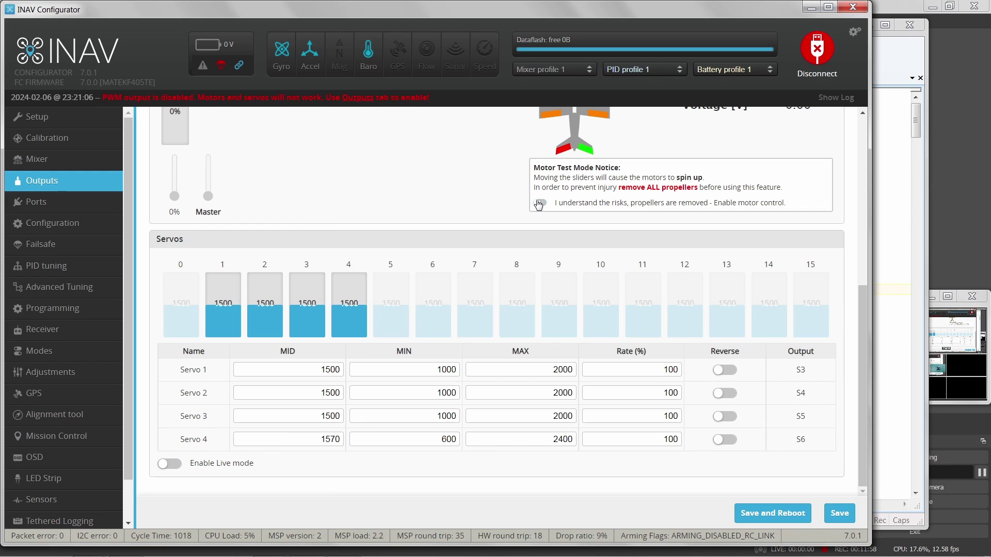
{"action": "left_click", "coordinate": [540, 203]}
{"action": "scroll", "coordinate": [269, 217], "scroll_direction": "up", "scroll_amount": 5}
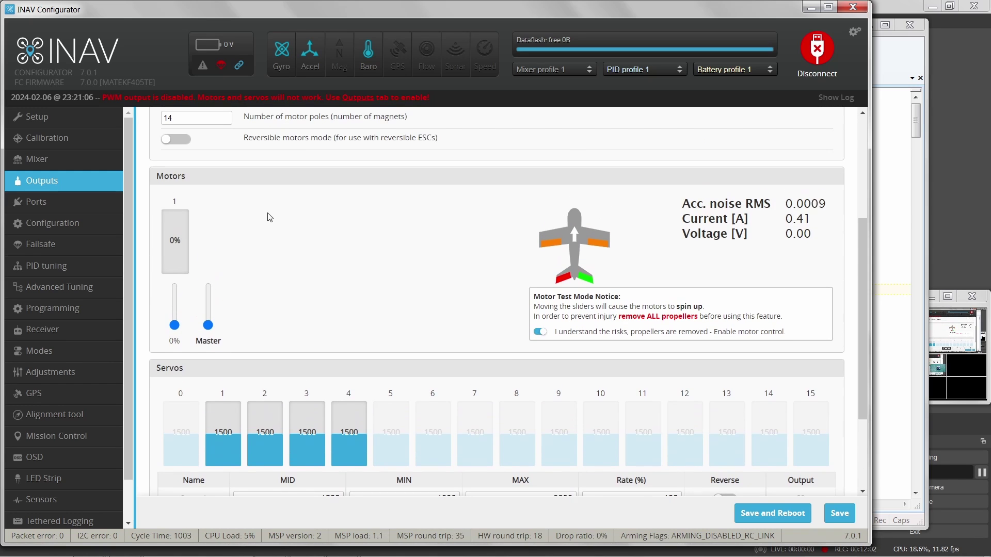
{"action": "left_click_drag", "start_coordinate": [208, 325], "coordinate": [208, 310]}
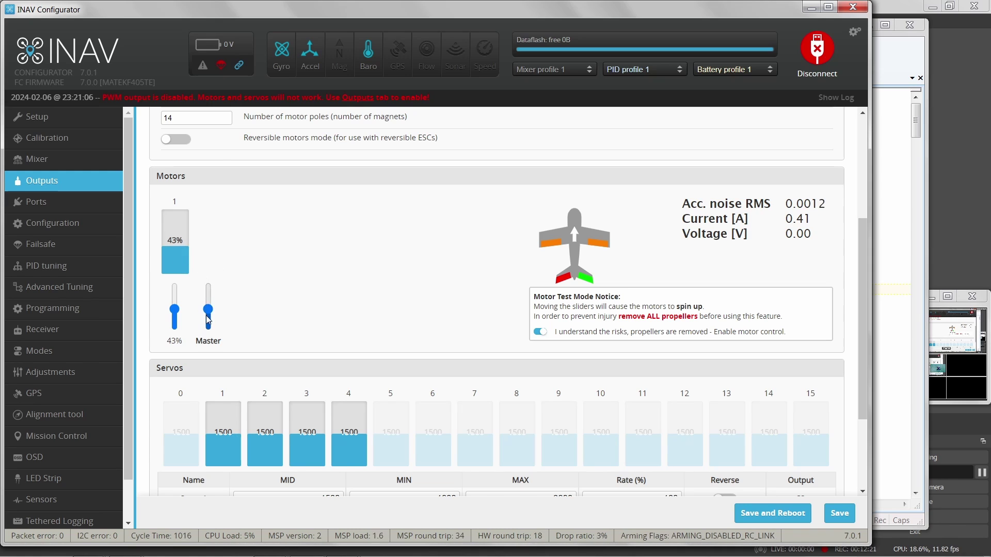
{"action": "left_click_drag", "start_coordinate": [208, 313], "coordinate": [208, 327]}
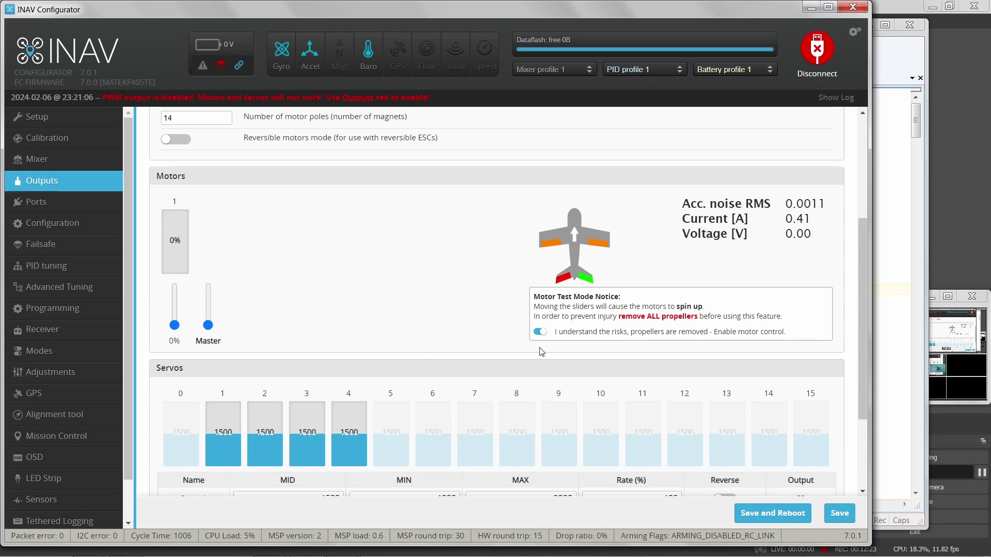
Step: Disable motor test control, then save settings and reboot the flight controller
{"action": "left_click", "coordinate": [541, 332]}
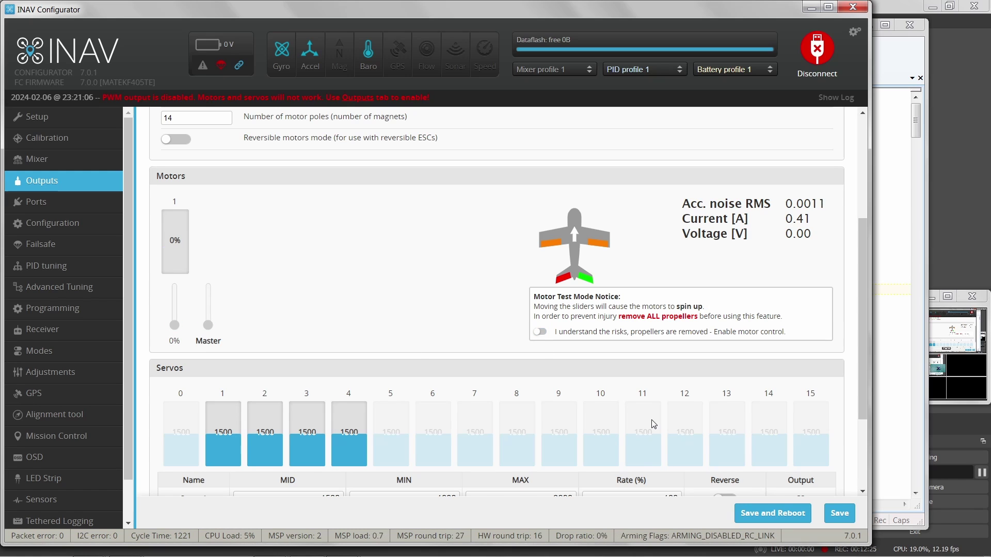
{"action": "left_click", "coordinate": [769, 513]}
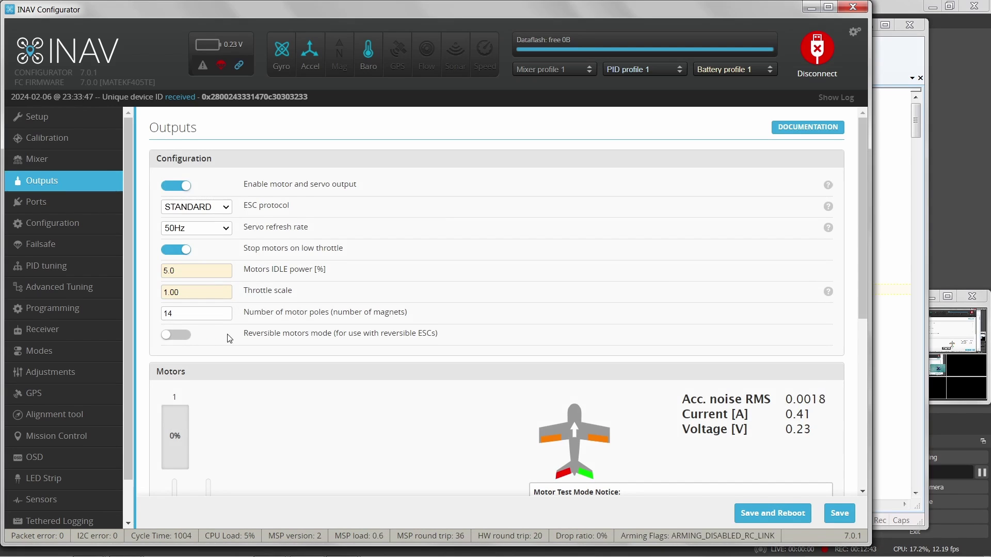
{"action": "scroll", "coordinate": [228, 336], "scroll_direction": "down", "scroll_amount": 5}
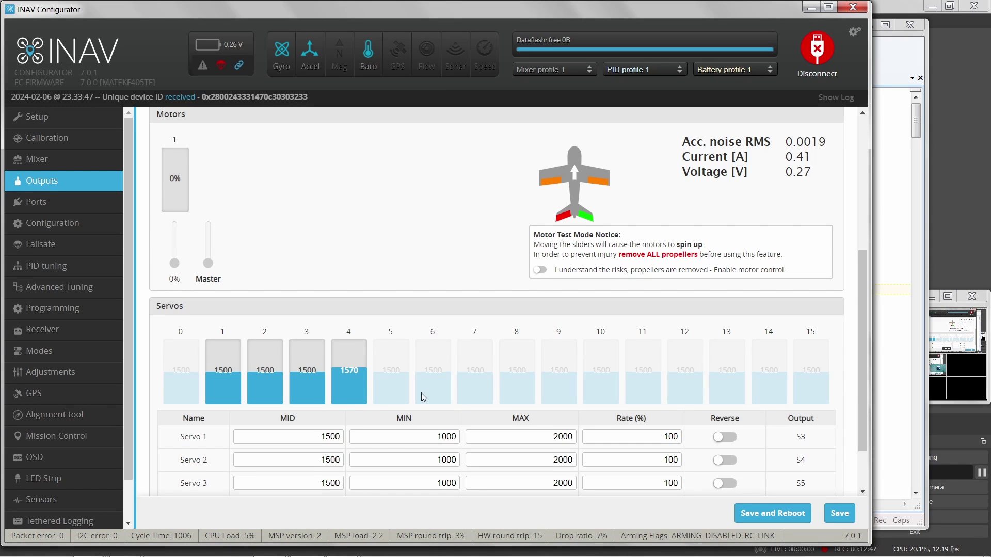
{"action": "scroll", "coordinate": [421, 393], "scroll_direction": "down", "scroll_amount": 2}
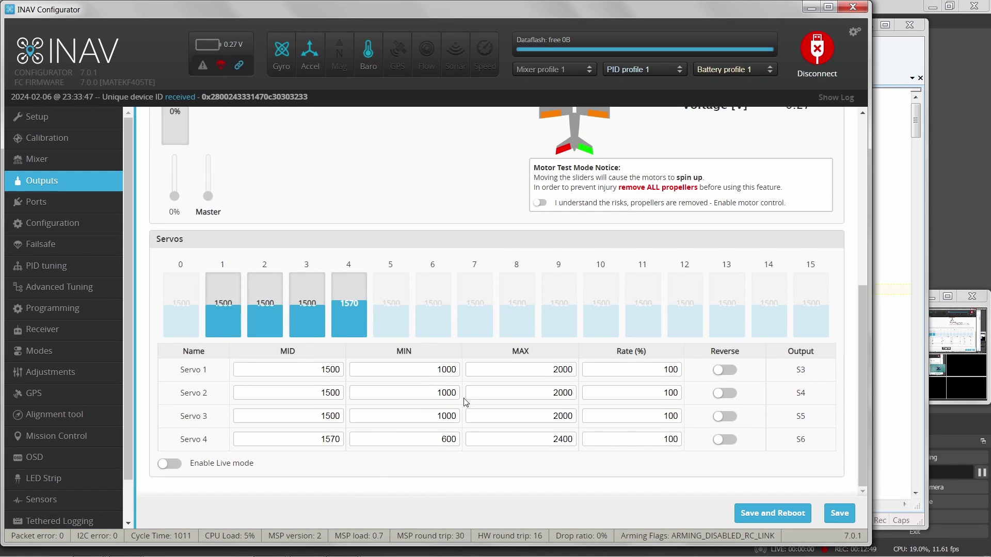